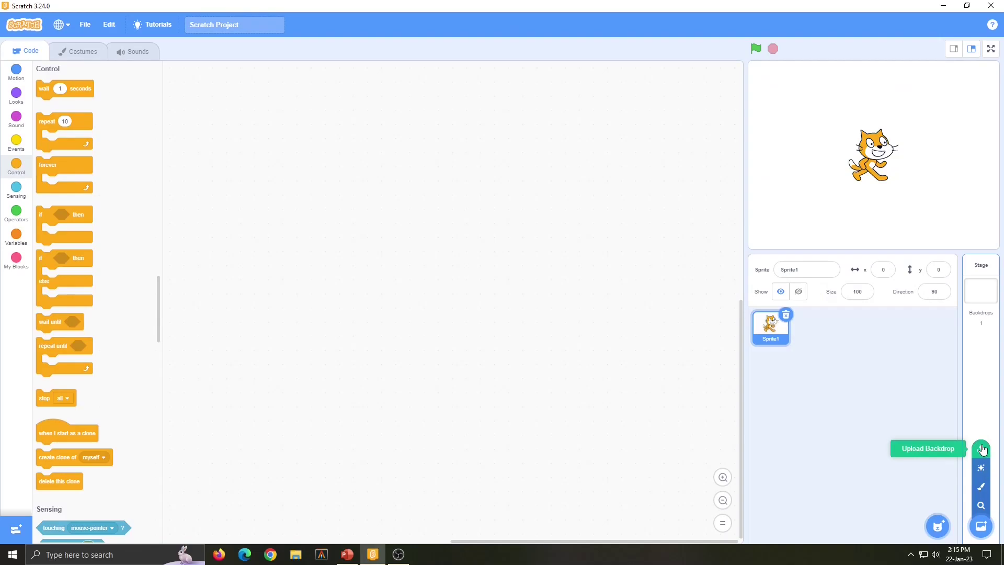
Step: Upload the garden photo 10792617.jpg as a new stage backdrop
left_click(983, 449)
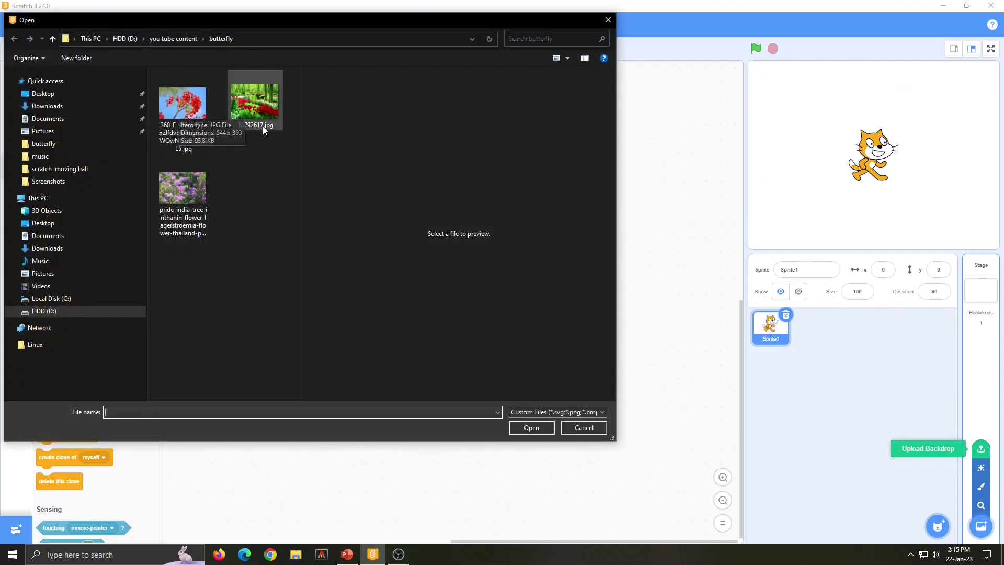
left_click(265, 109)
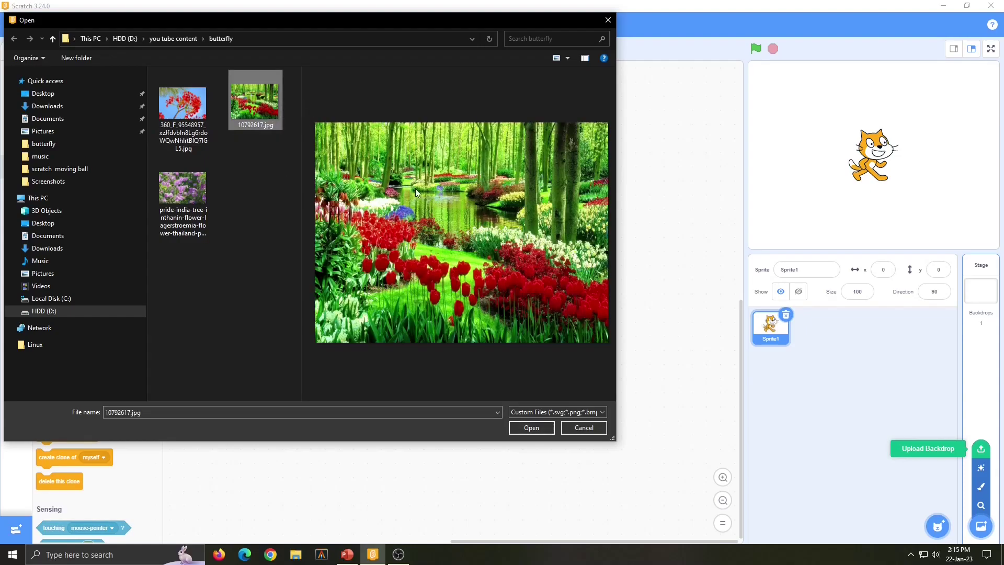
left_click(531, 427)
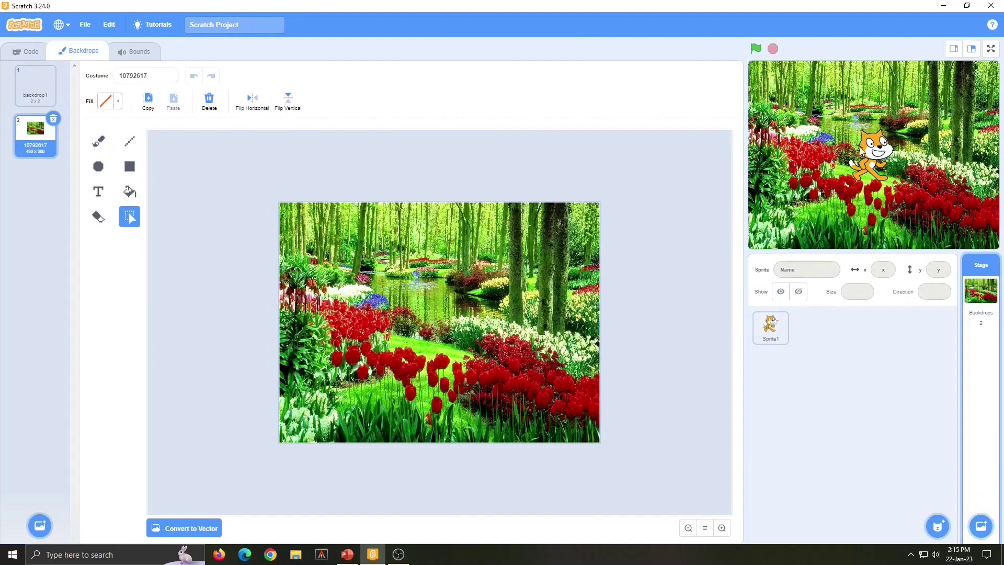
Step: Delete the cat sprite, convert the backdrop to vector and scale the garden image to fill the canvas
left_click(771, 328)
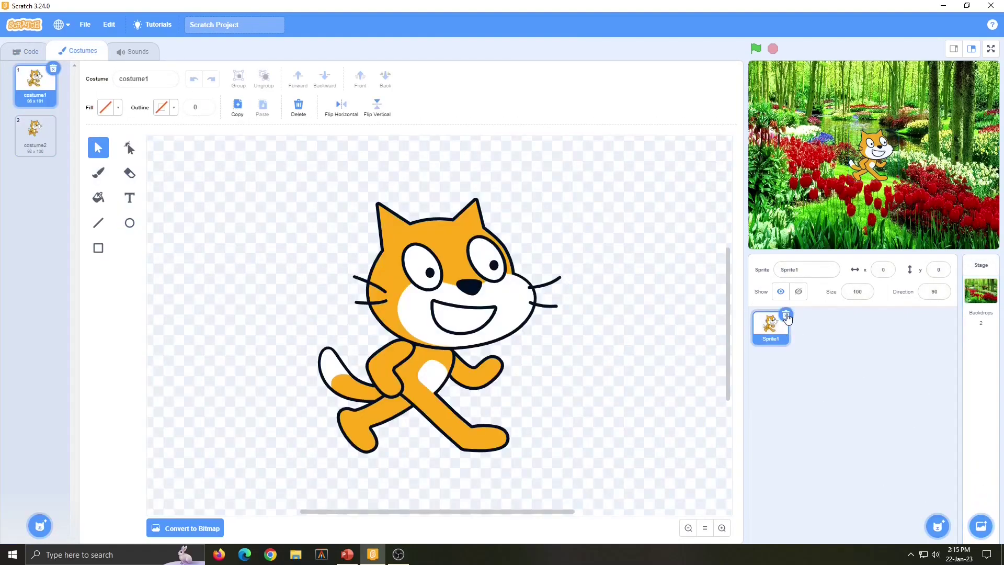
left_click(789, 315)
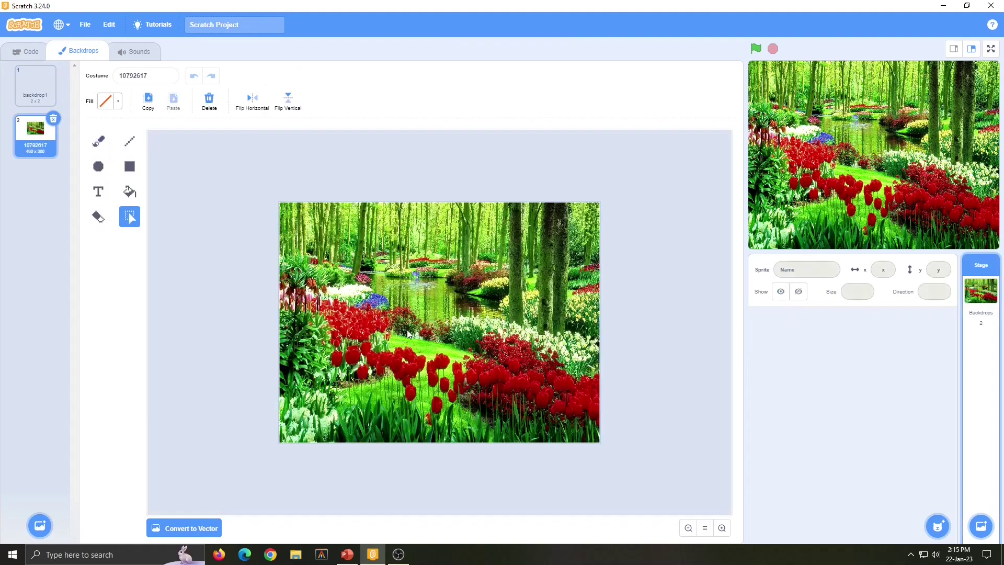
left_click(183, 529)
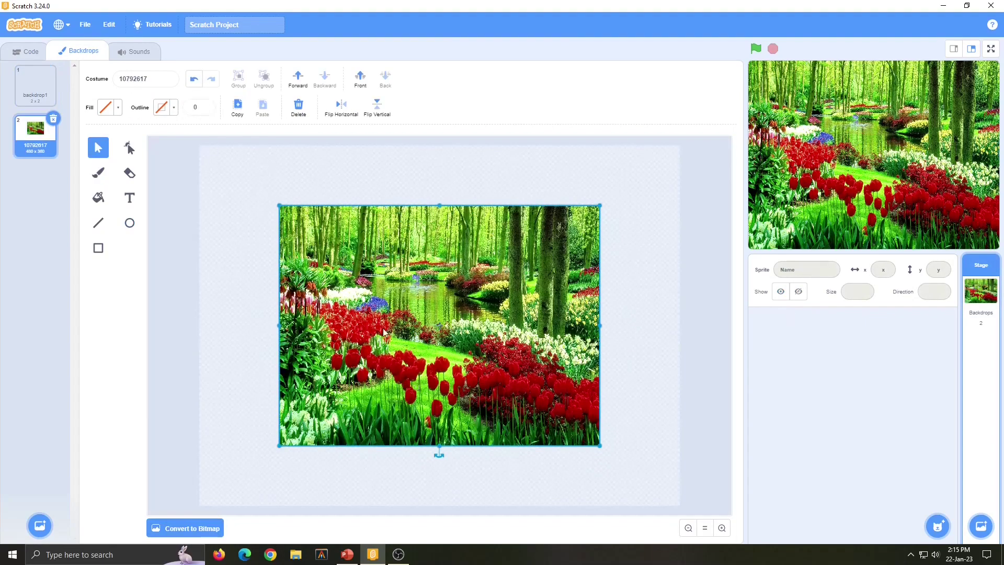
left_click_drag(601, 447, 665, 508)
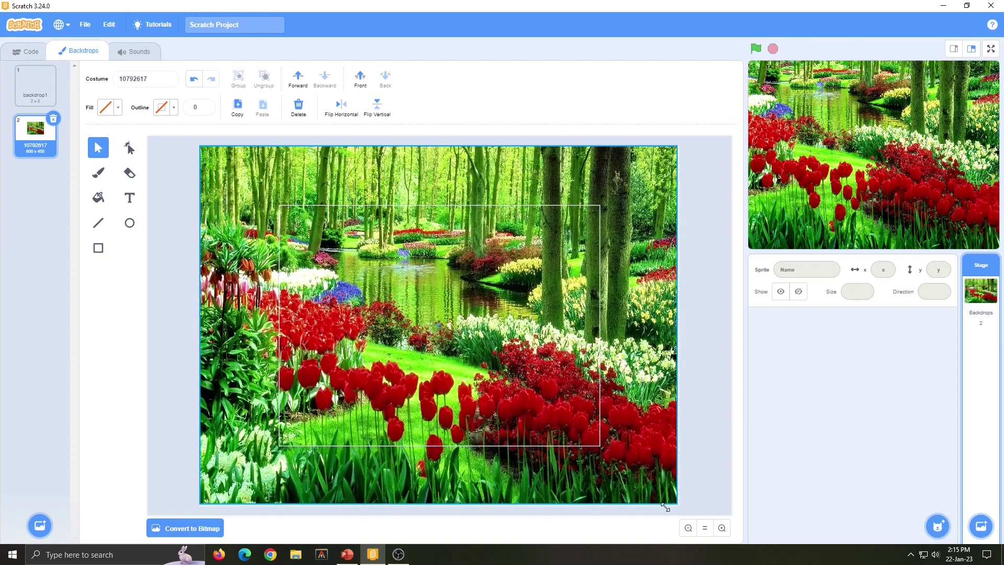
Step: Add Butterfly 1 from the sprite library and drag it to the stage's lower centre
left_click(938, 528)
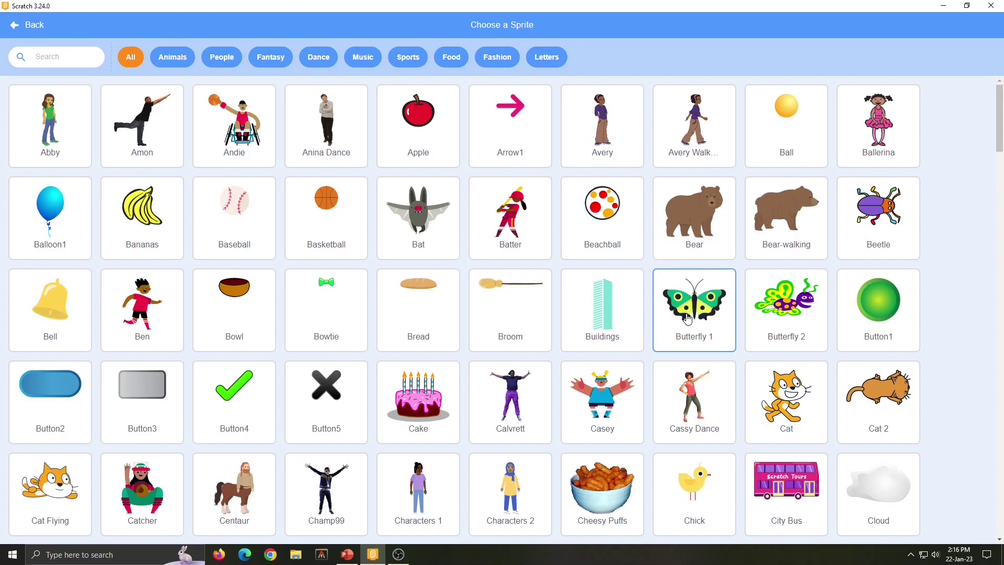
left_click(688, 317)
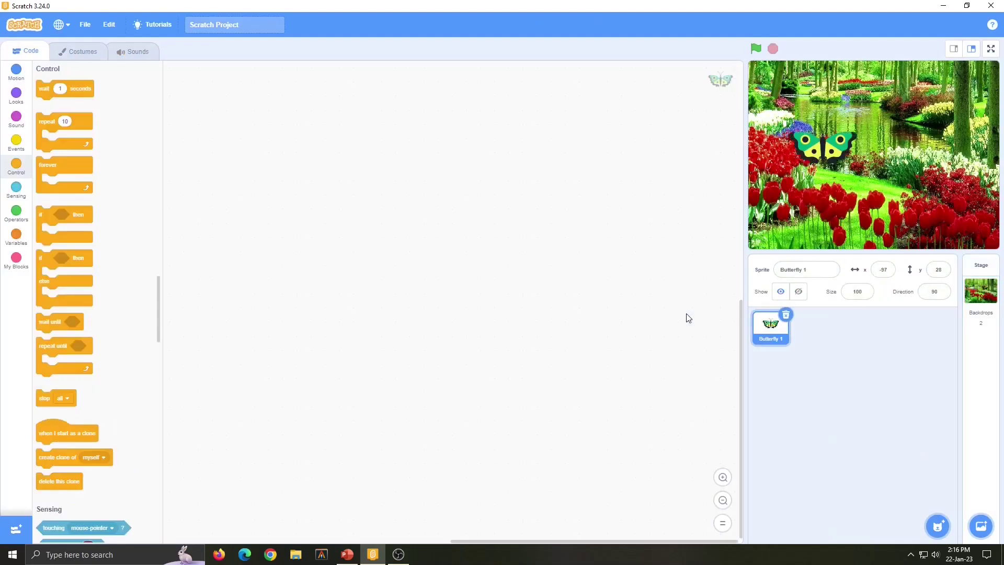
left_click_drag(825, 150, 874, 228)
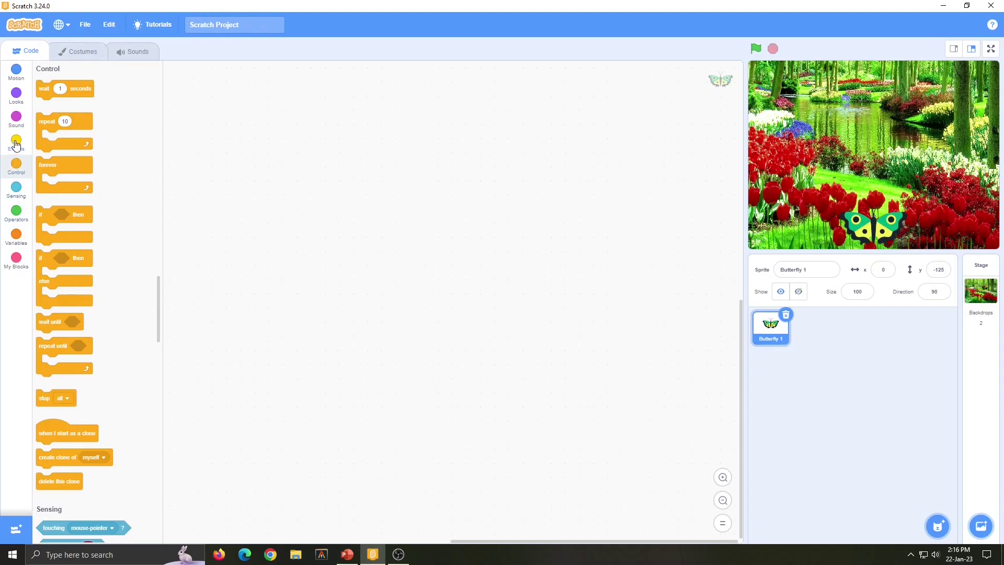
Step: Place a 'when green flag clicked' block centred in the zoomed-in script area
left_click(16, 141)
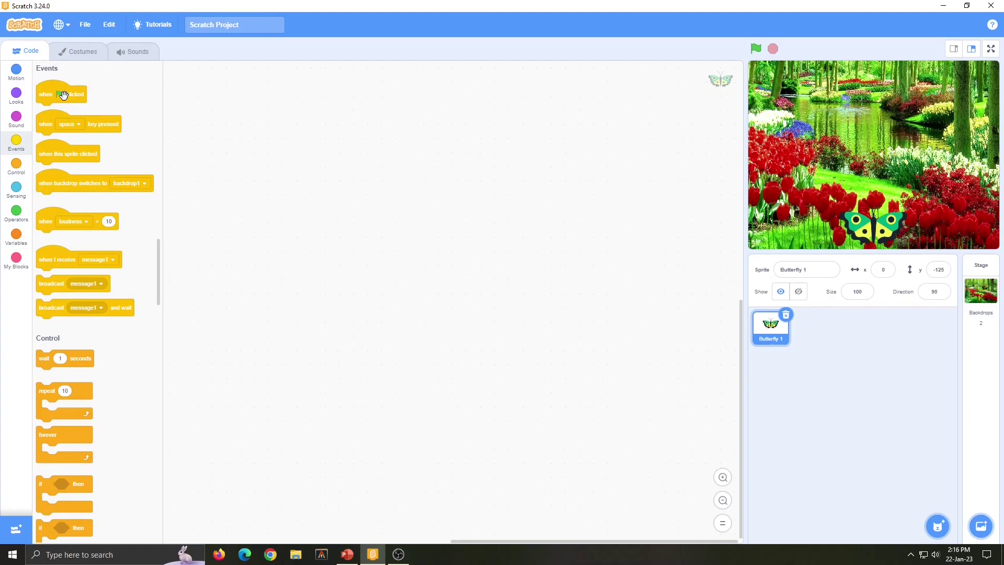
left_click_drag(63, 95, 413, 213)
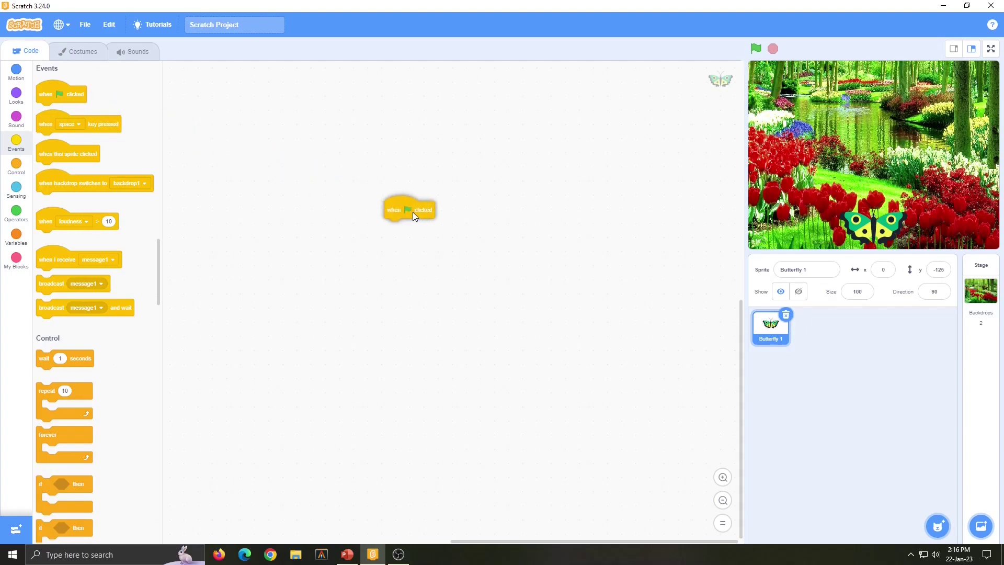
left_click(723, 478)
left_click(722, 478)
mouse_move(549, 126)
left_mouse_down()
mouse_move(463, 279)
mouse_move(458, 254)
left_mouse_up()
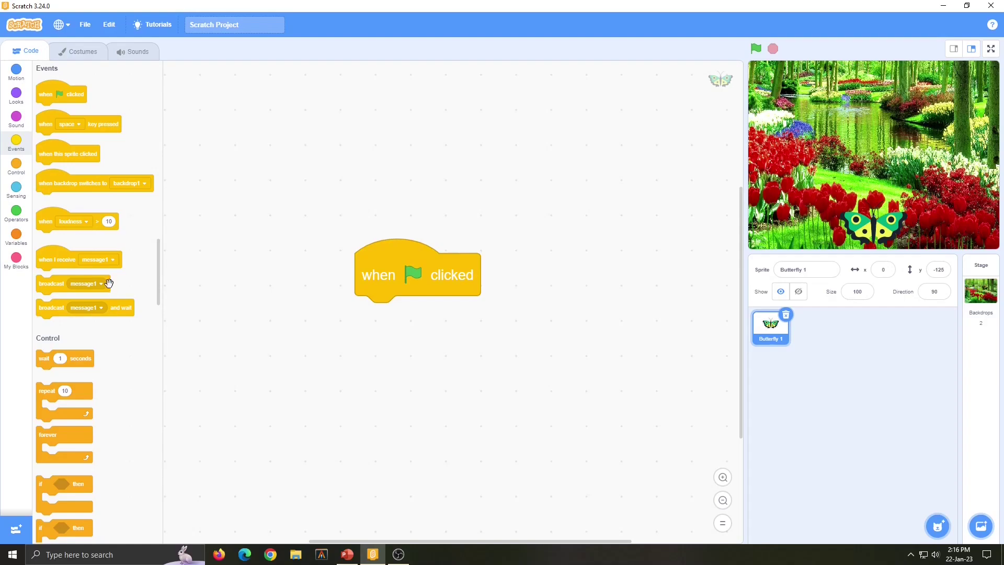
Step: Attach a forever loop under the flag block, then briefly run and stop the script
left_click(17, 166)
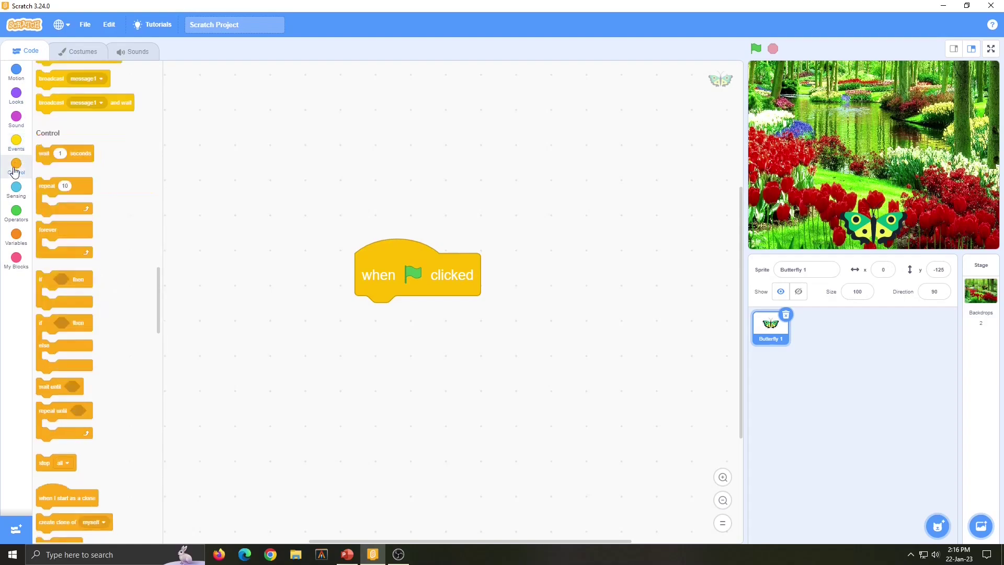
left_click_drag(77, 164, 394, 303)
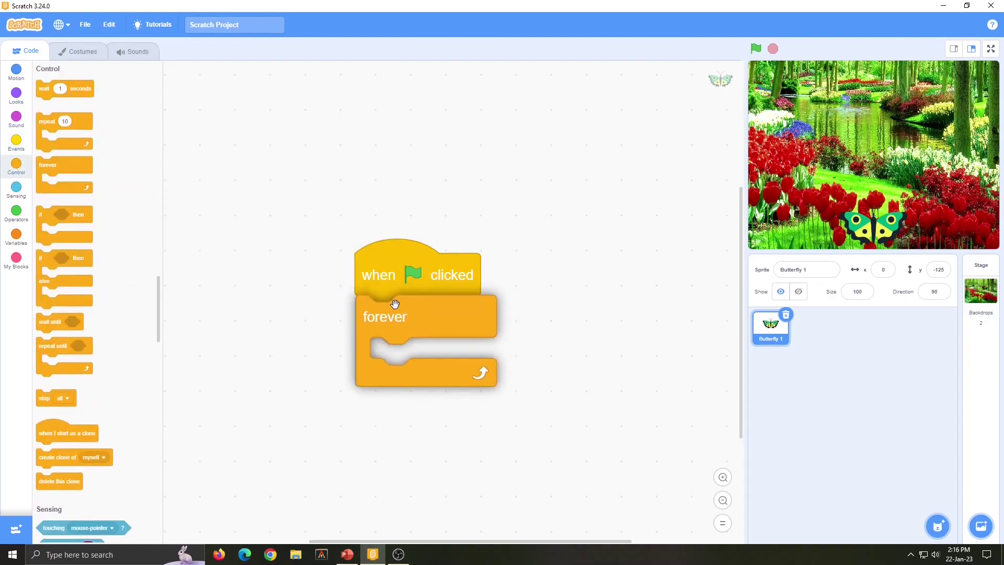
left_click(388, 279)
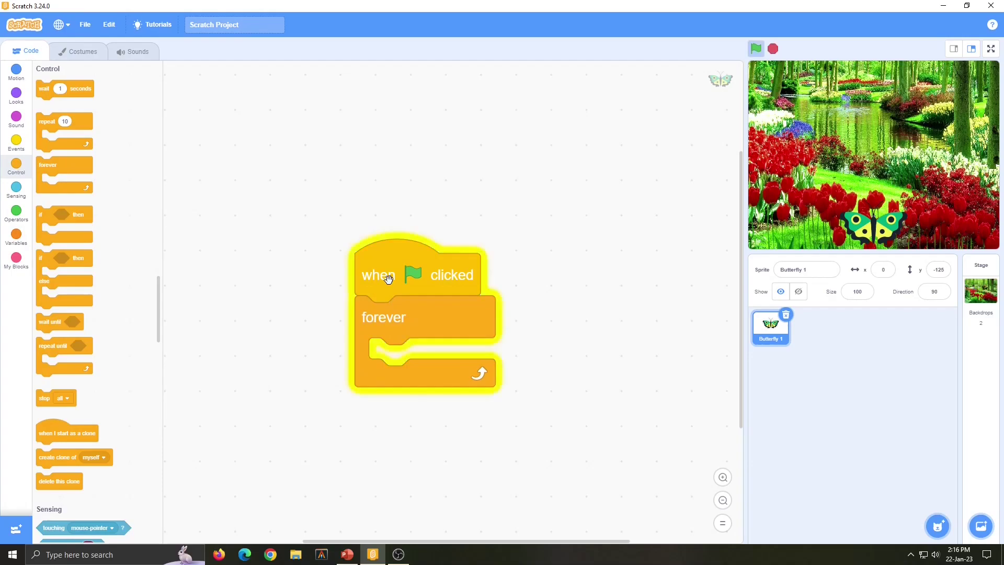
left_click(406, 315)
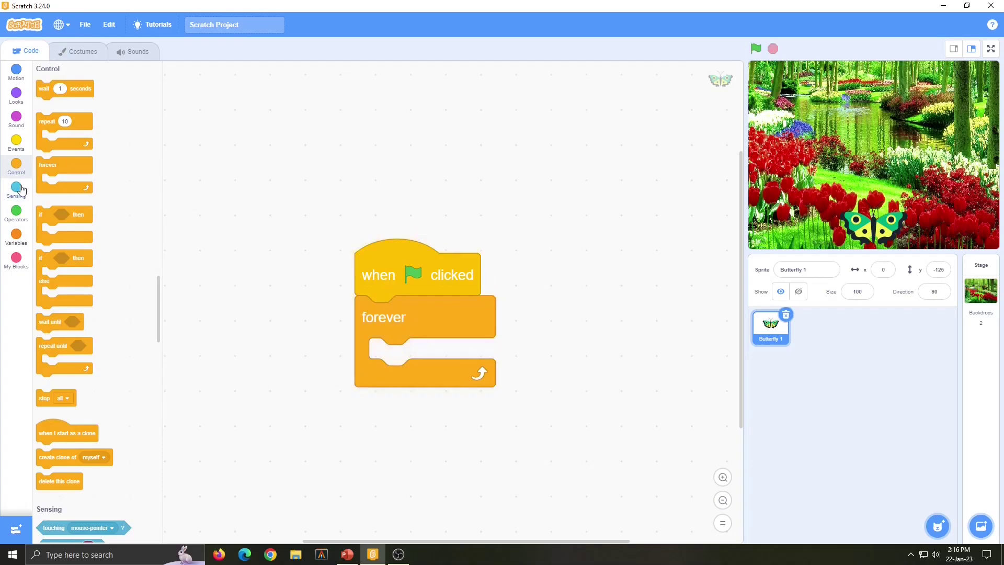
Step: Put 'next costume' and 'go to random position' inside the forever loop
left_click(16, 95)
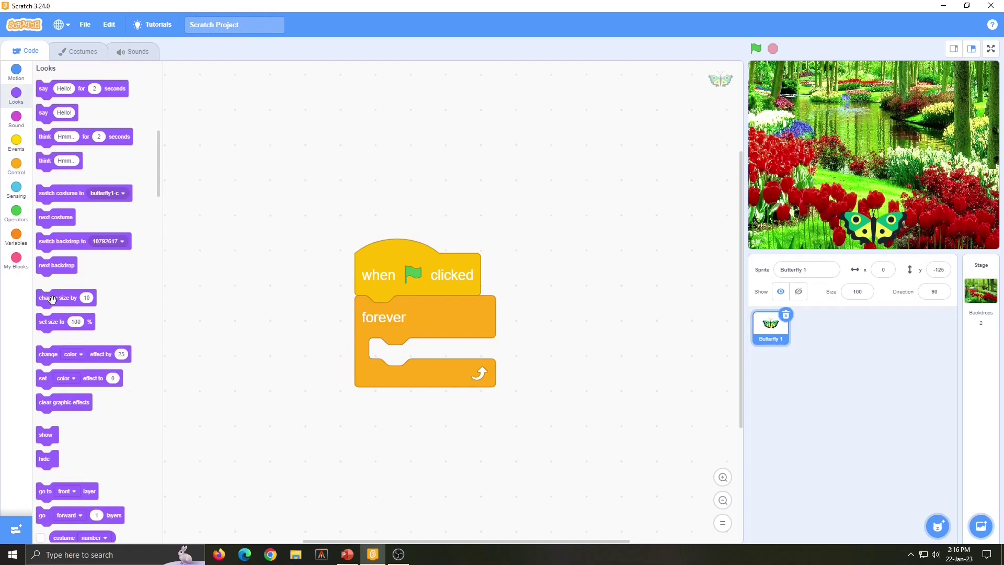
left_click_drag(52, 217, 384, 356)
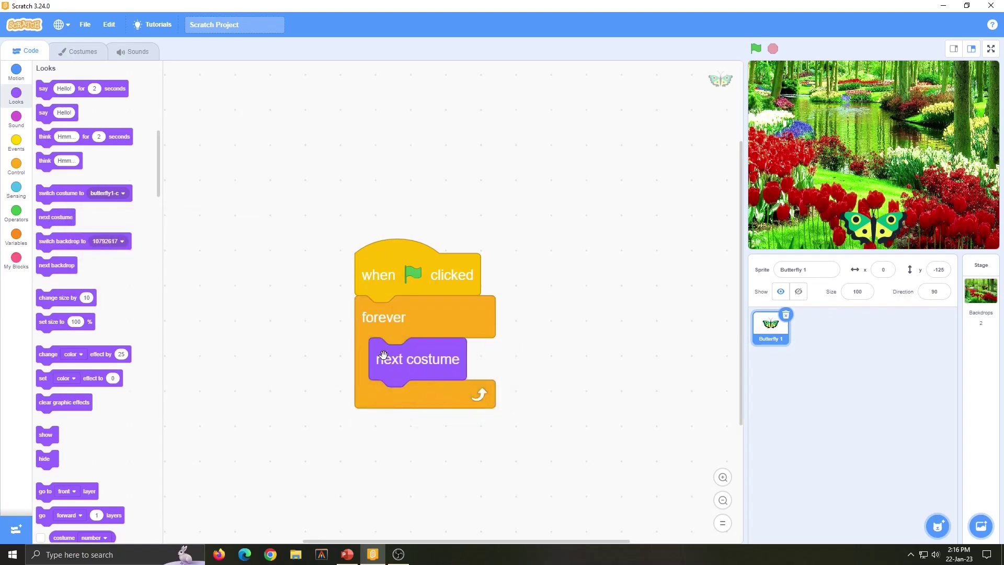
left_click(16, 75)
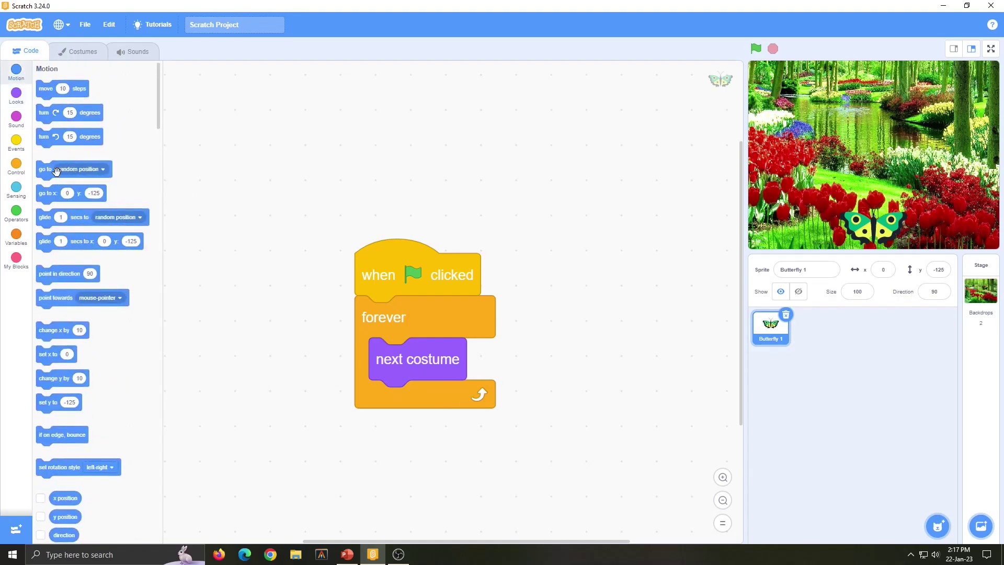
mouse_move(44, 171)
left_mouse_down()
mouse_move(107, 191)
mouse_move(379, 353)
left_mouse_up()
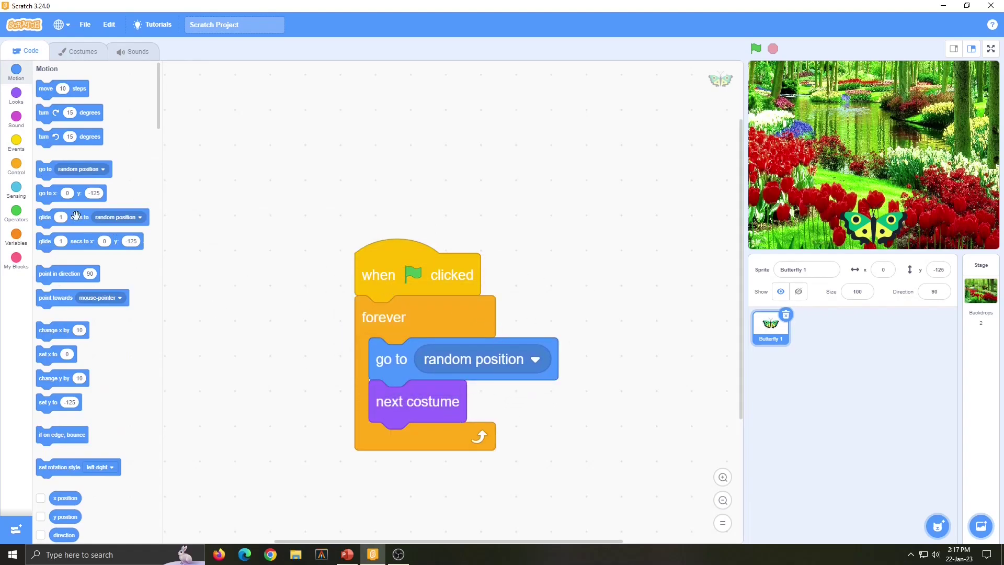
Step: Add a 'wait 1 seconds' block inside the loop and run the script
left_click(16, 165)
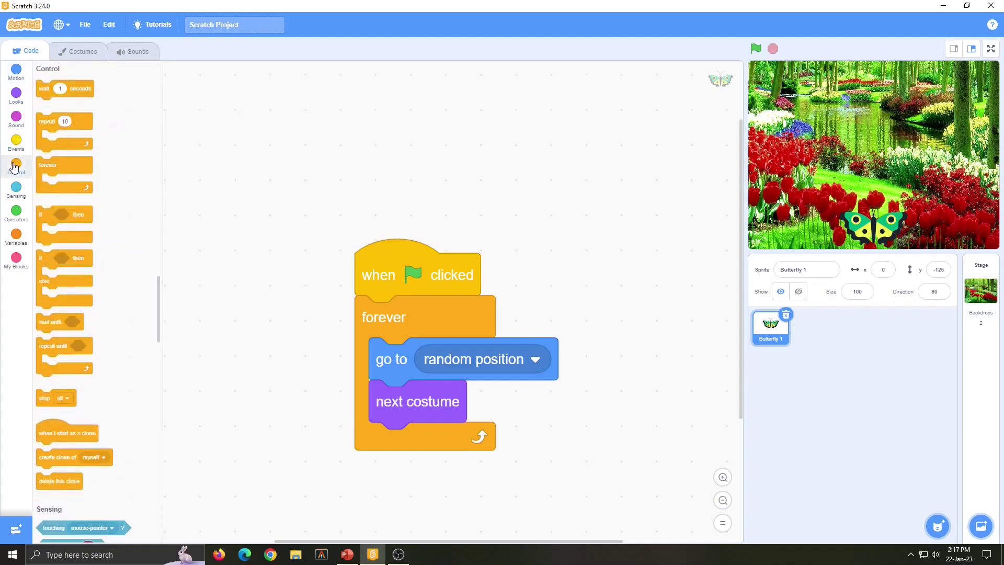
mouse_move(48, 89)
left_mouse_down()
mouse_move(377, 439)
mouse_move(377, 395)
left_mouse_up()
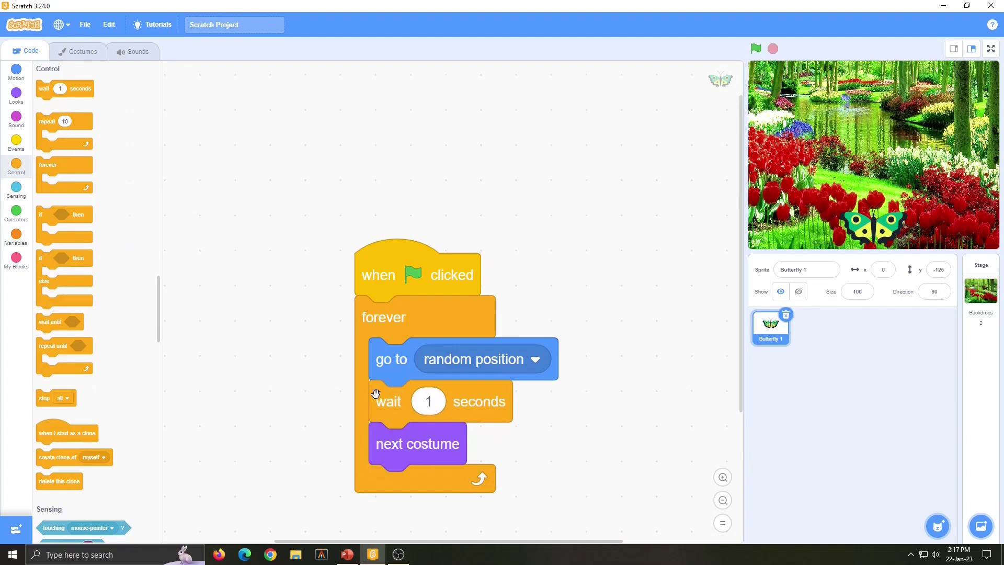
left_click(386, 275)
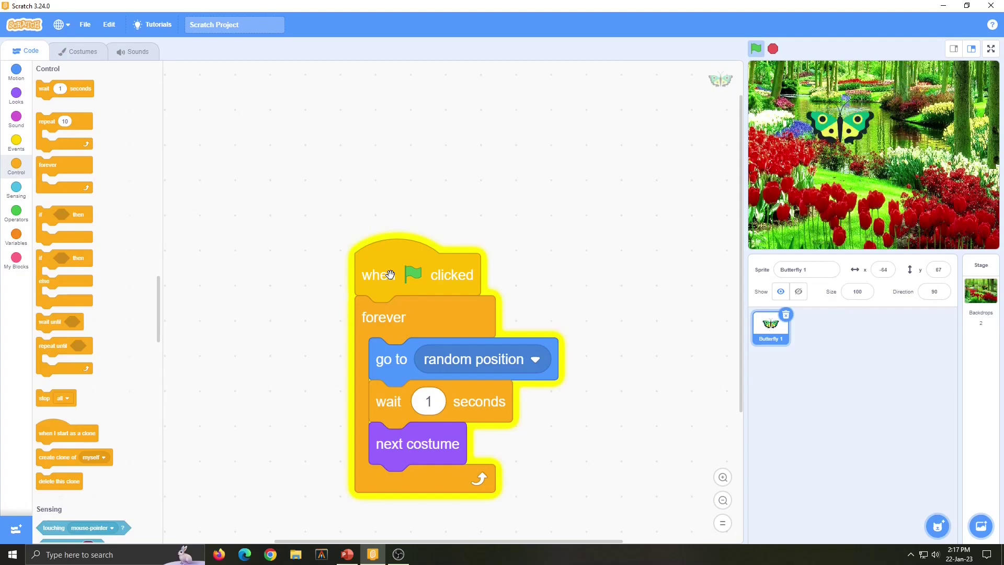
Step: Reorder the loop: next costume after go to random position, wait block last
left_click_drag(390, 400, 619, 426)
left_click_drag(594, 471, 418, 401)
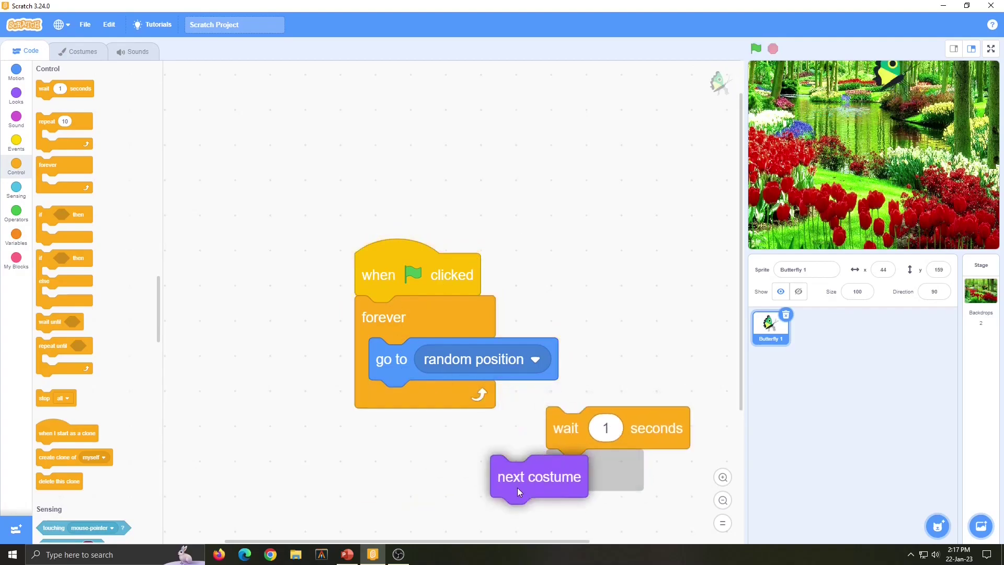
mouse_move(580, 427)
left_mouse_down()
mouse_move(508, 454)
mouse_move(423, 439)
left_mouse_up()
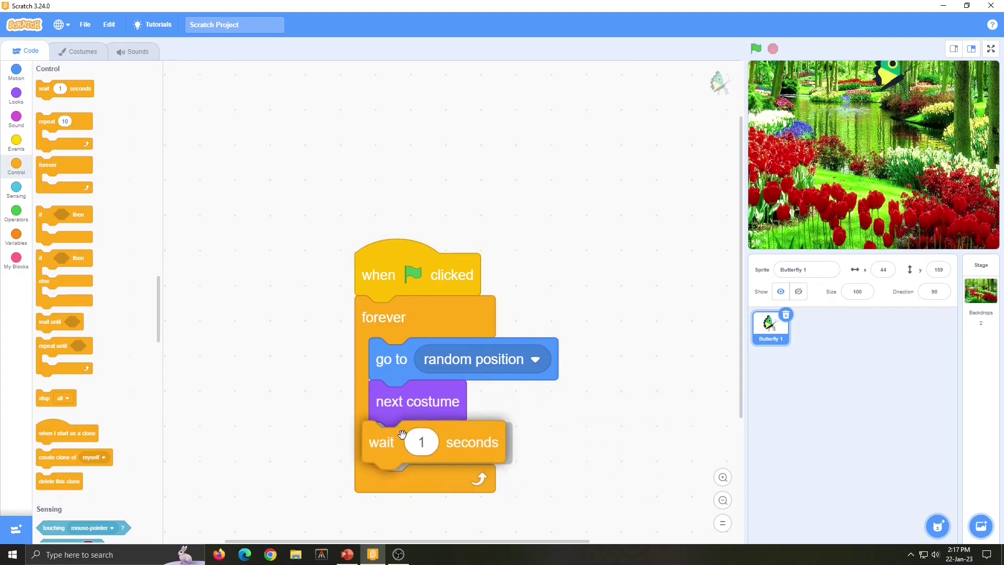
Step: Run the reordered script, set the wait to 0.5 seconds and restart it
left_click(757, 51)
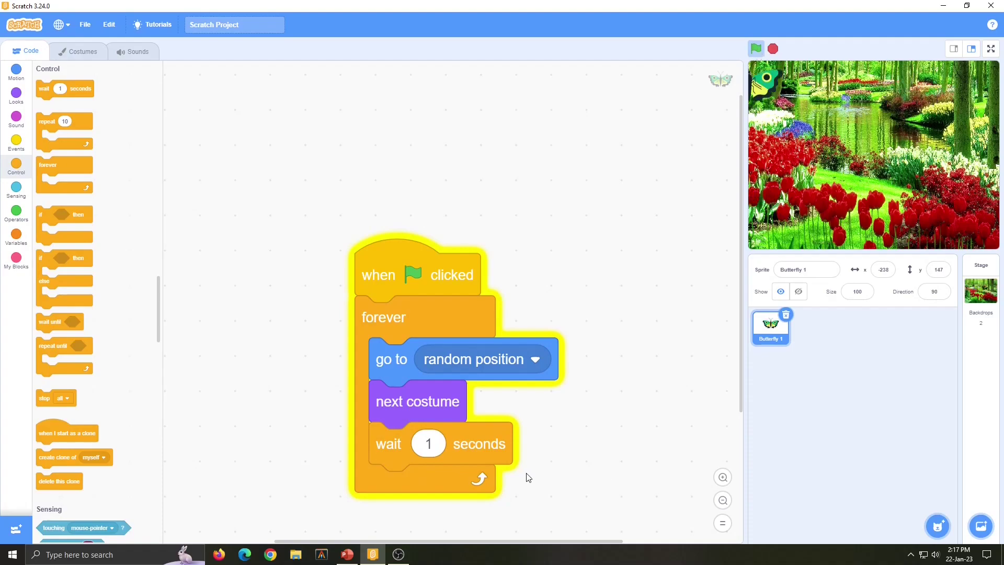
left_click(428, 444)
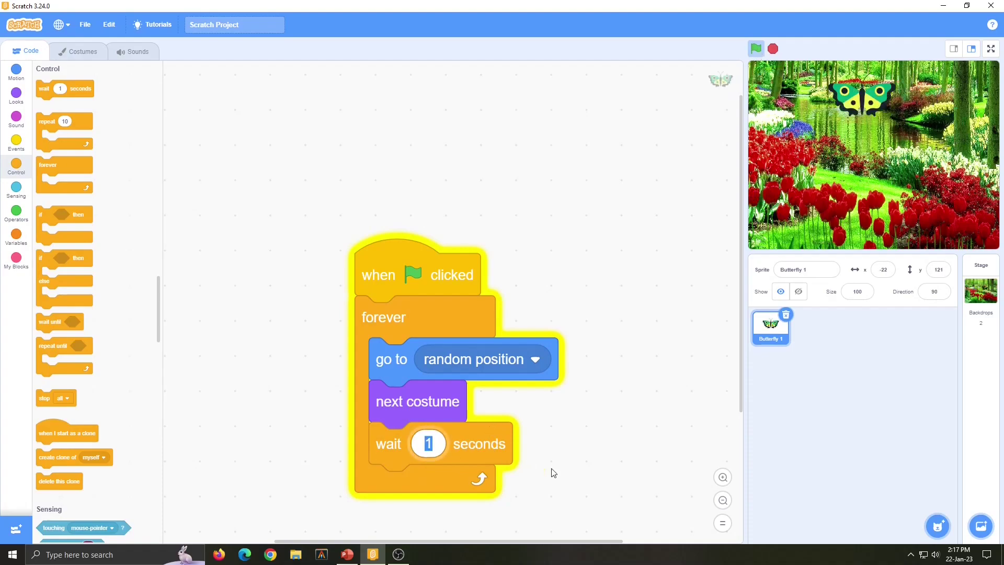
type("0")
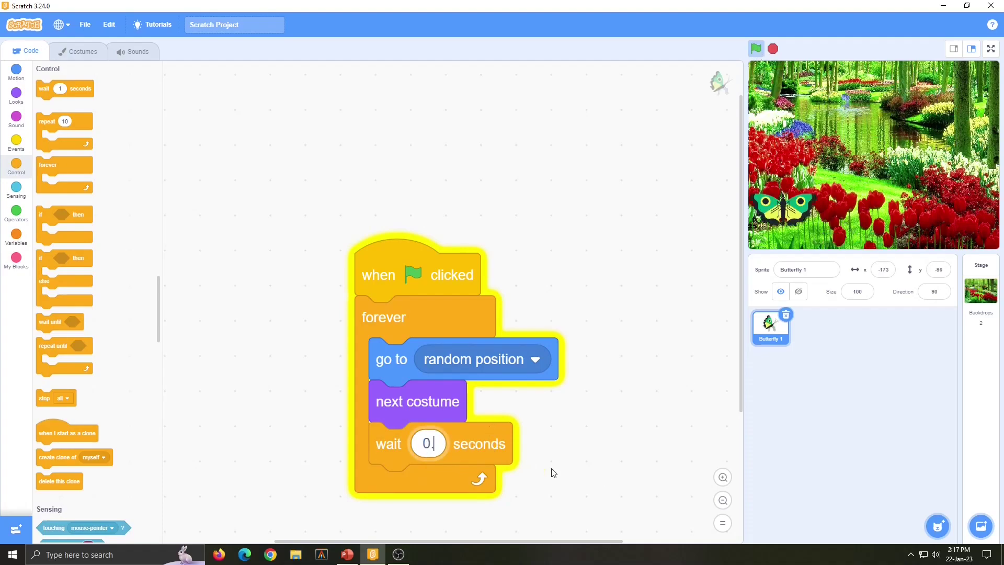
type(".5")
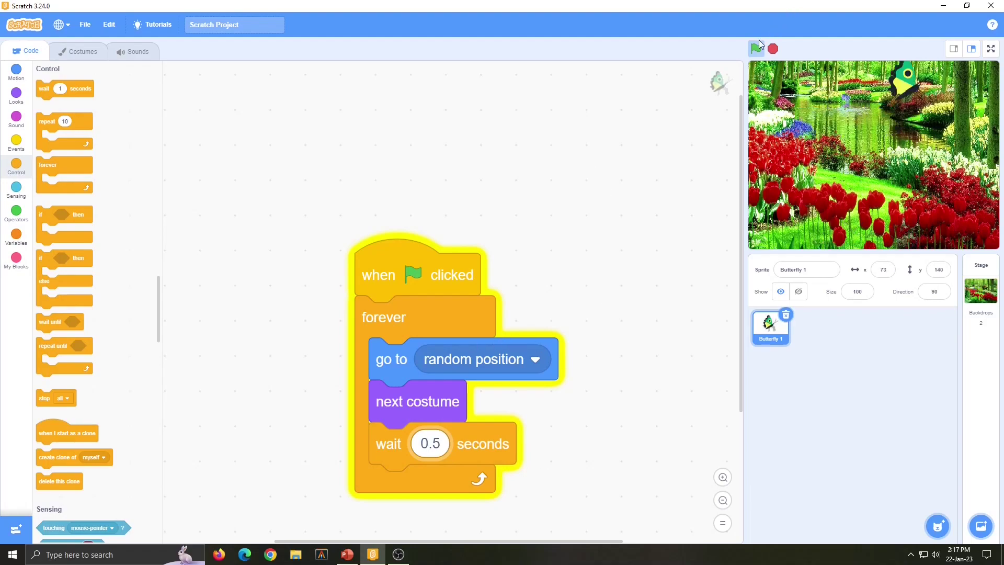
left_click(756, 49)
Step: Switch the stage to full-screen mode to watch the hopping butterfly
left_click(992, 48)
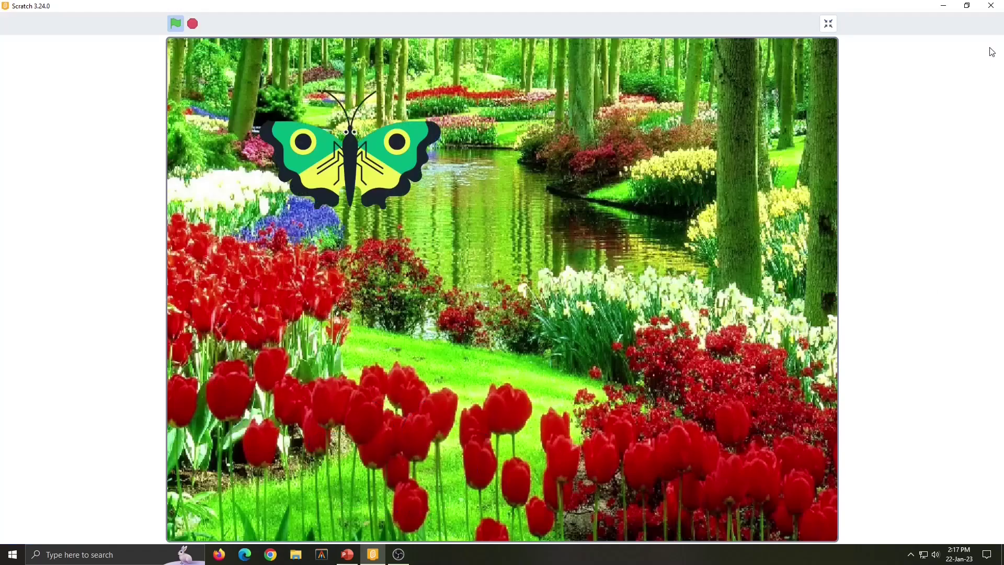